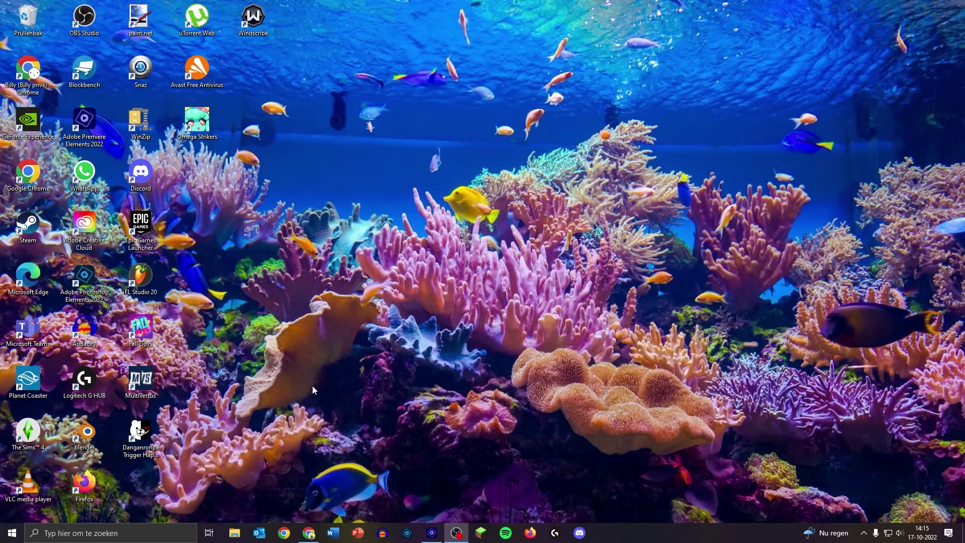
- Bring the YouTube channel home page up from the Chrome taskbar icon
{"action": "left_click", "coordinate": [308, 533]}
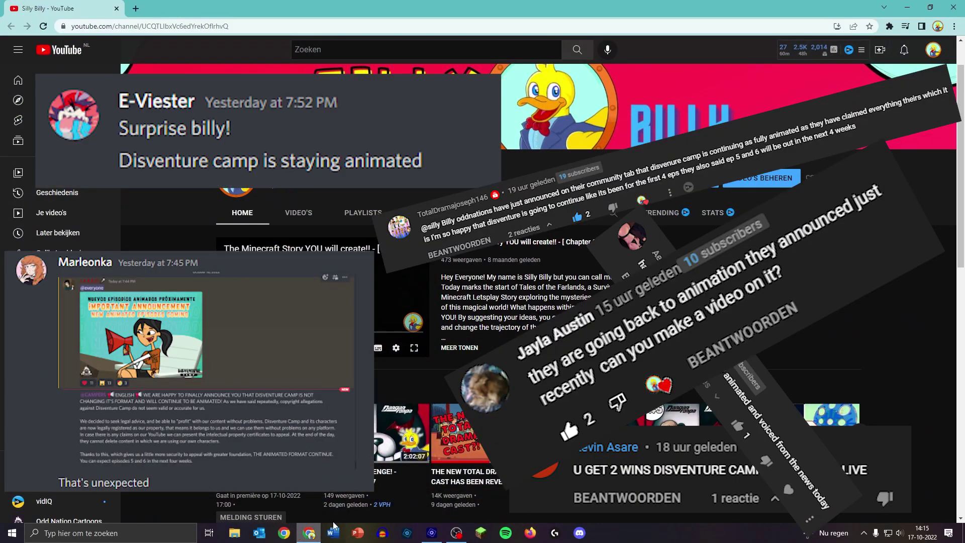